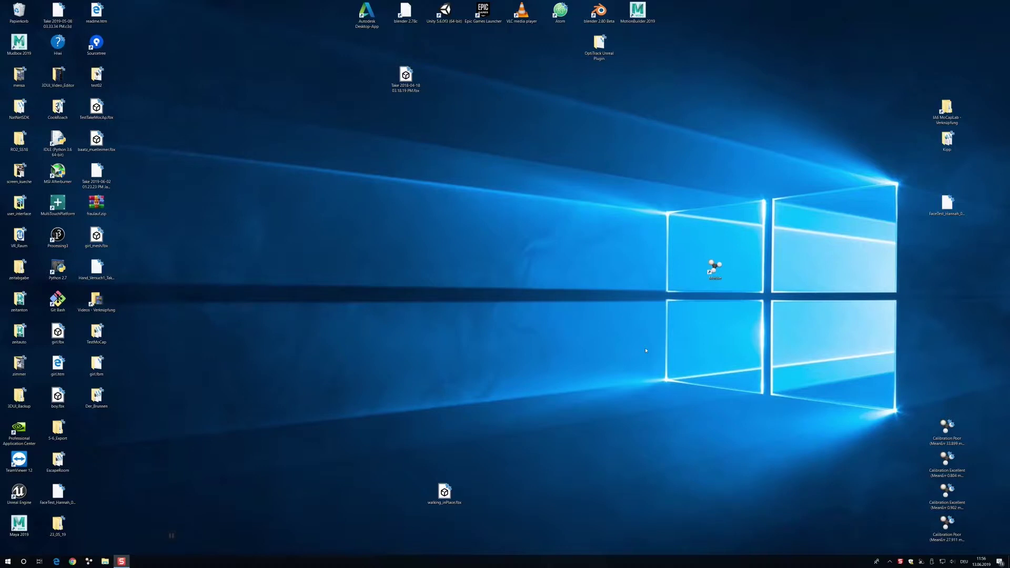
Launch Motive and select camera 2 in the 3D perspective view
double_click(724, 273)
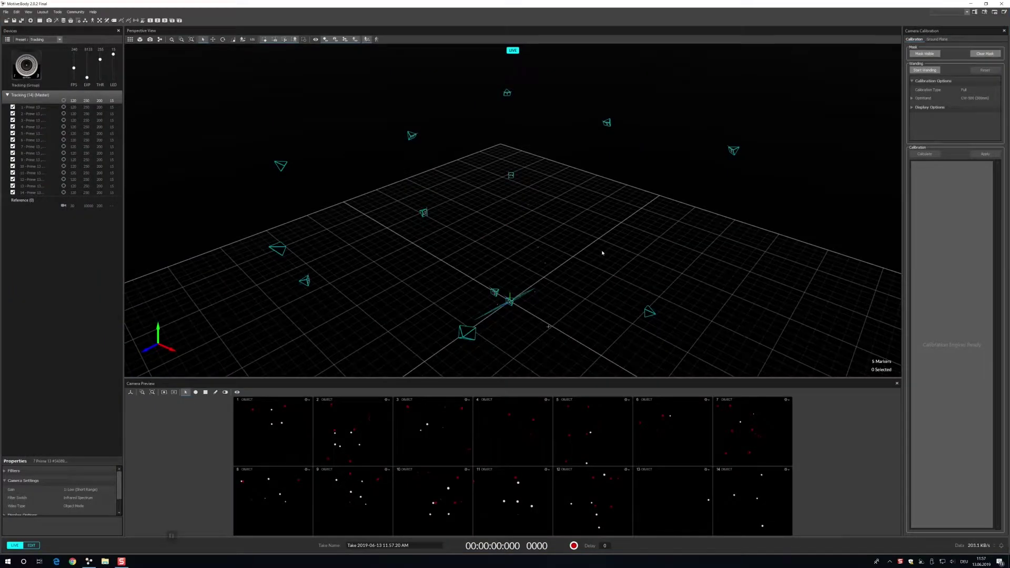
right_click_drag(602, 253, 605, 257)
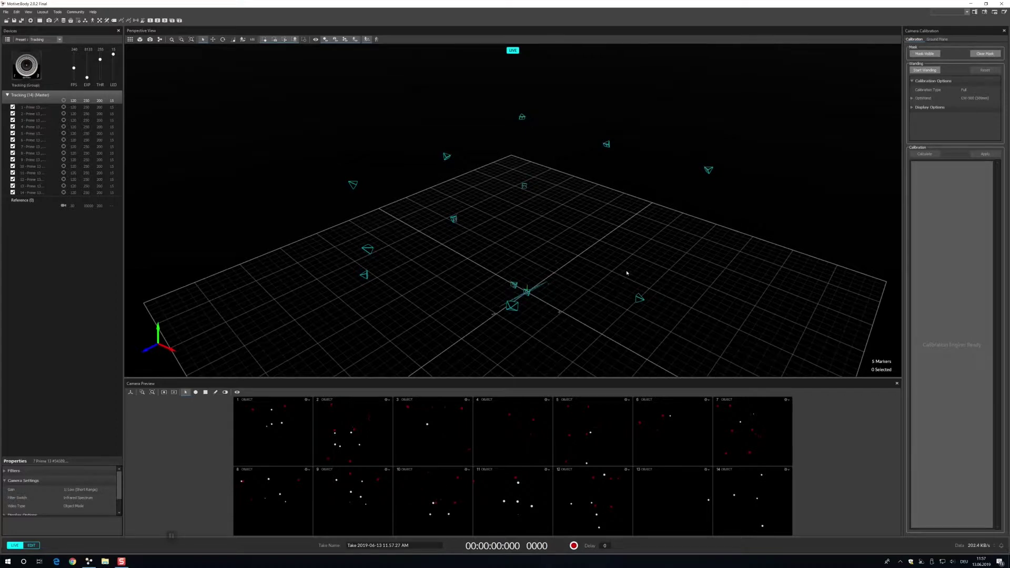
mouse_move(605, 265)
right_mouse_down()
mouse_move(634, 247)
mouse_move(587, 264)
right_mouse_up()
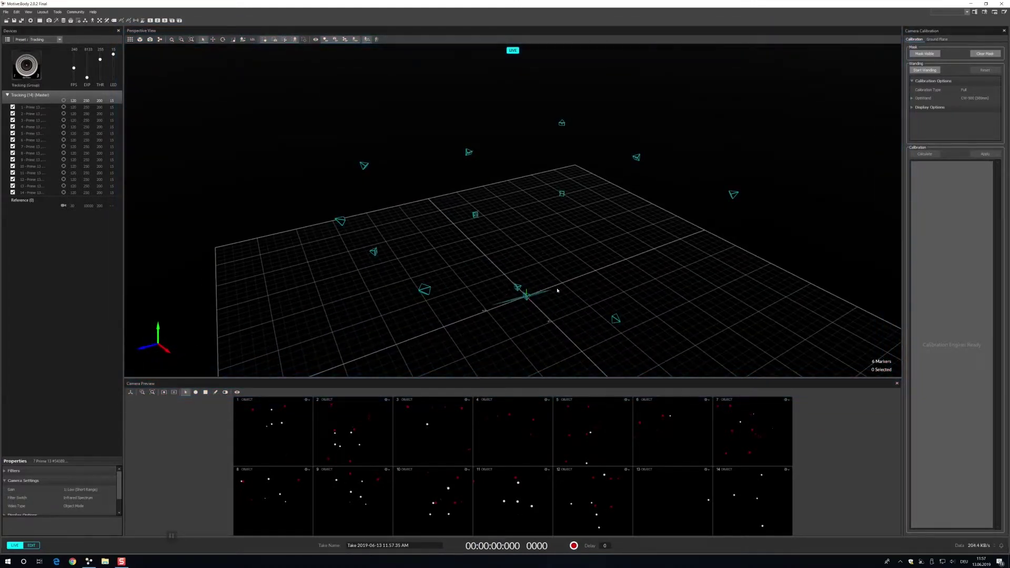
left_click(534, 296)
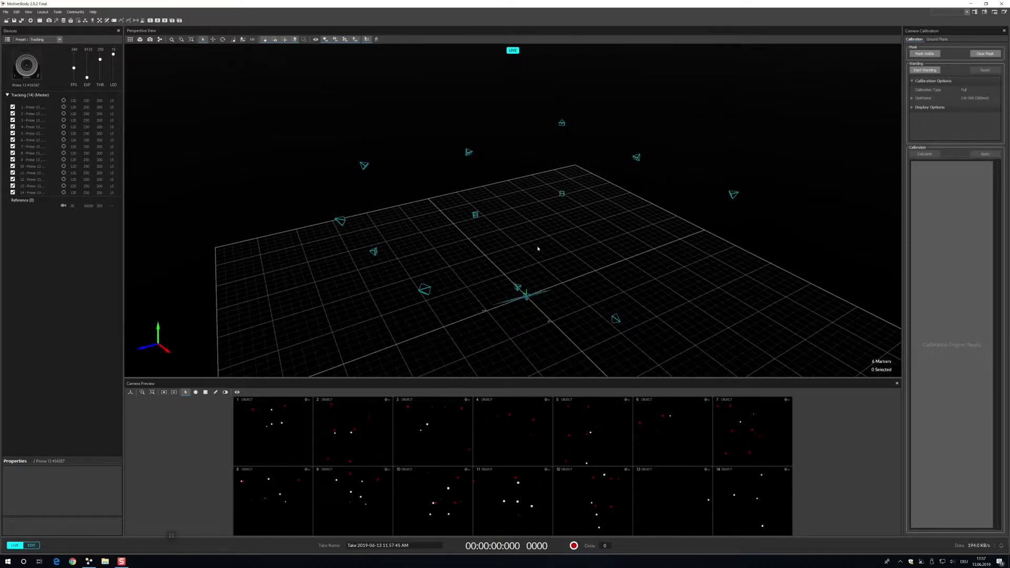
left_click(562, 195)
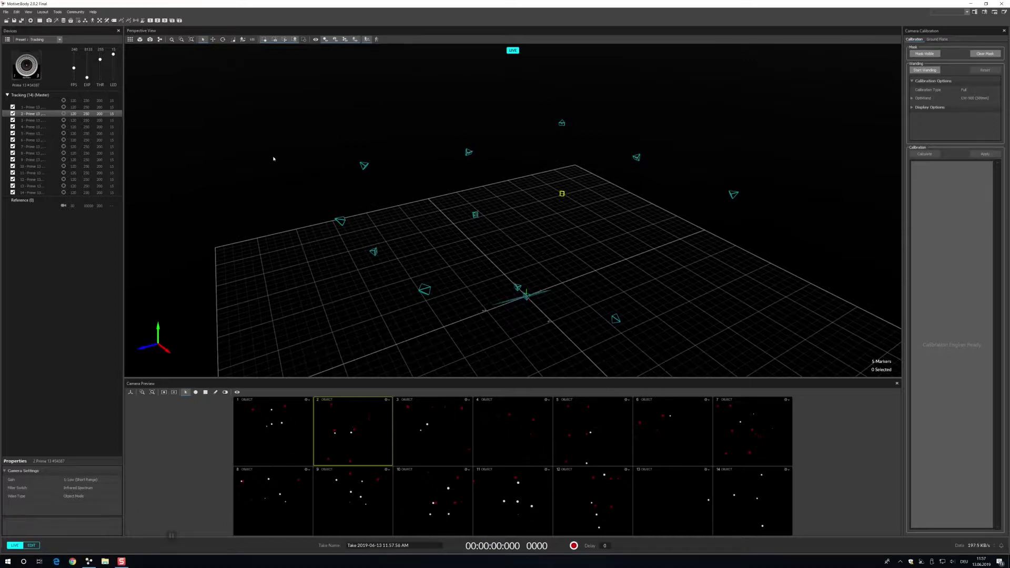
Look over the available layout and help options and switch to the Calibrate layout
left_click(42, 12)
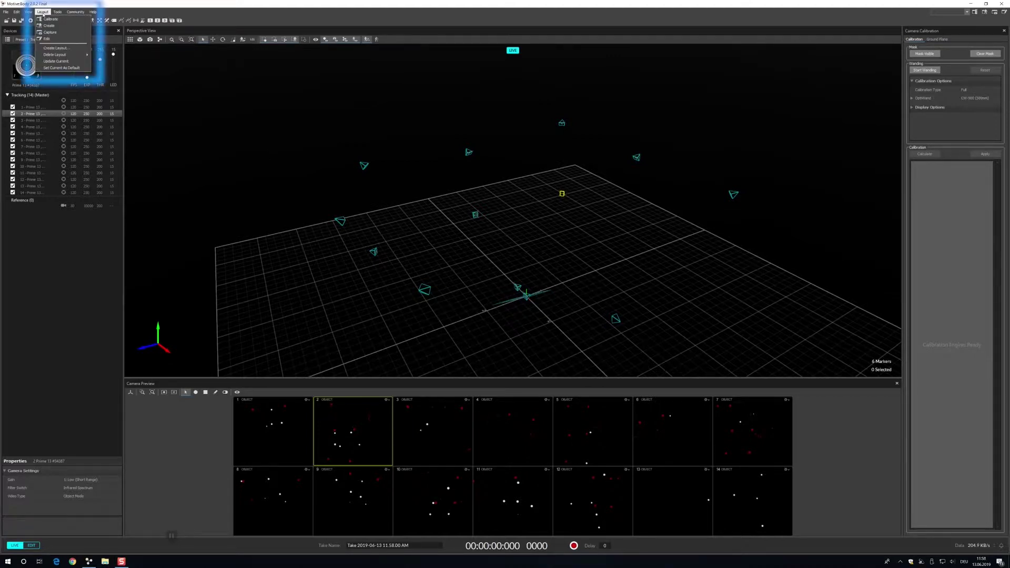
left_click(93, 12)
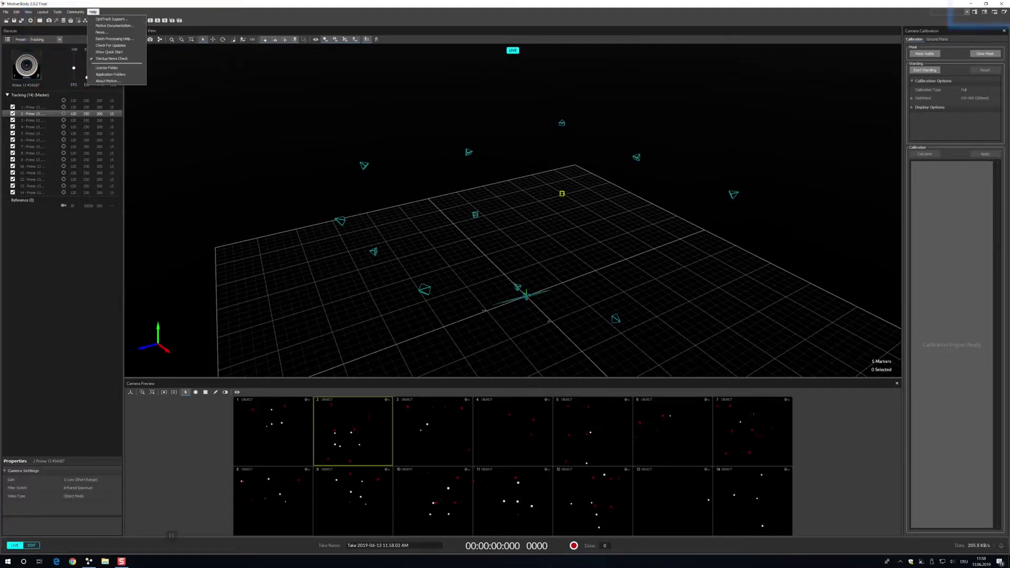
left_click(330, 2)
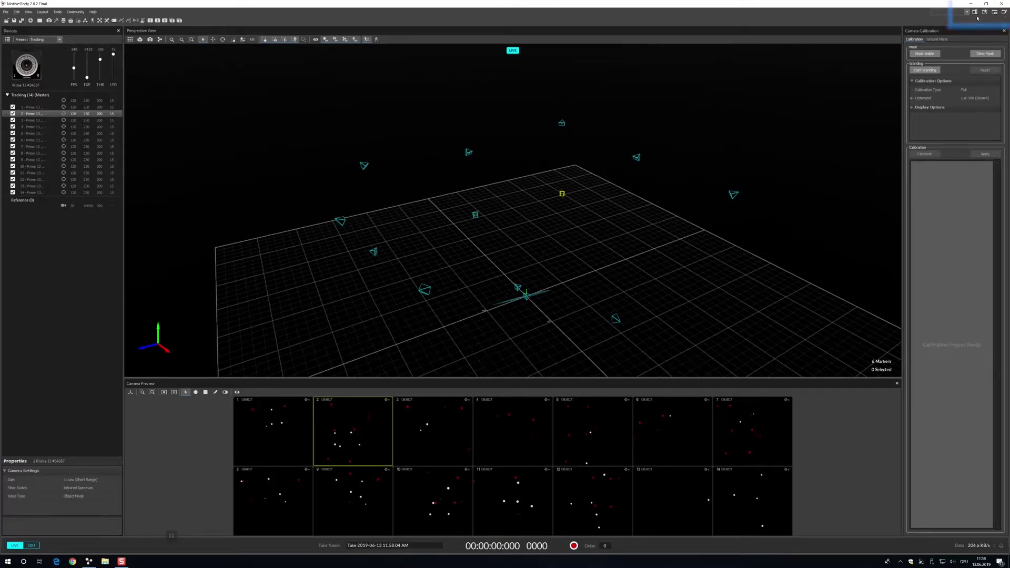
left_click(43, 12)
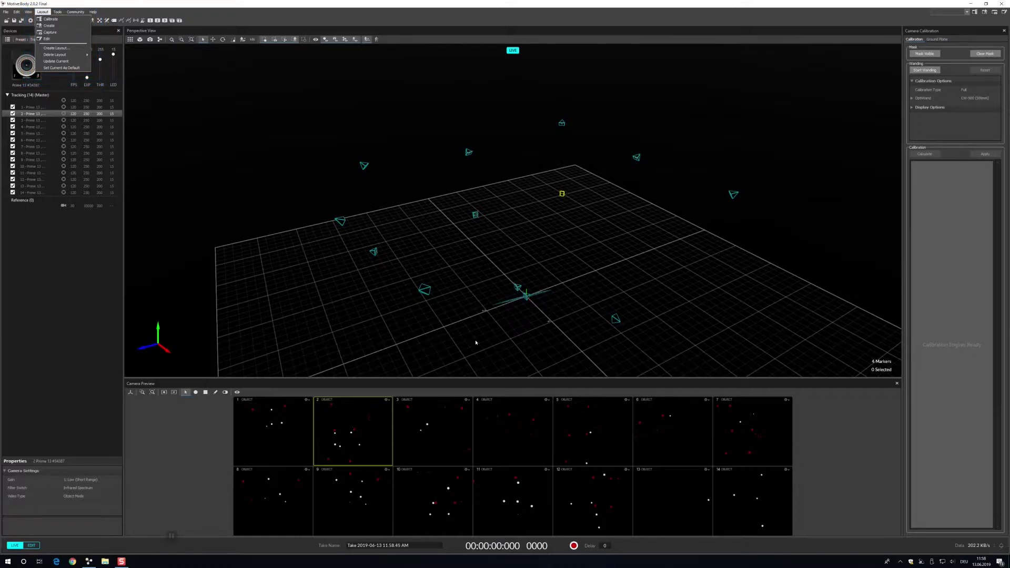
left_click_drag(472, 386, 515, 296)
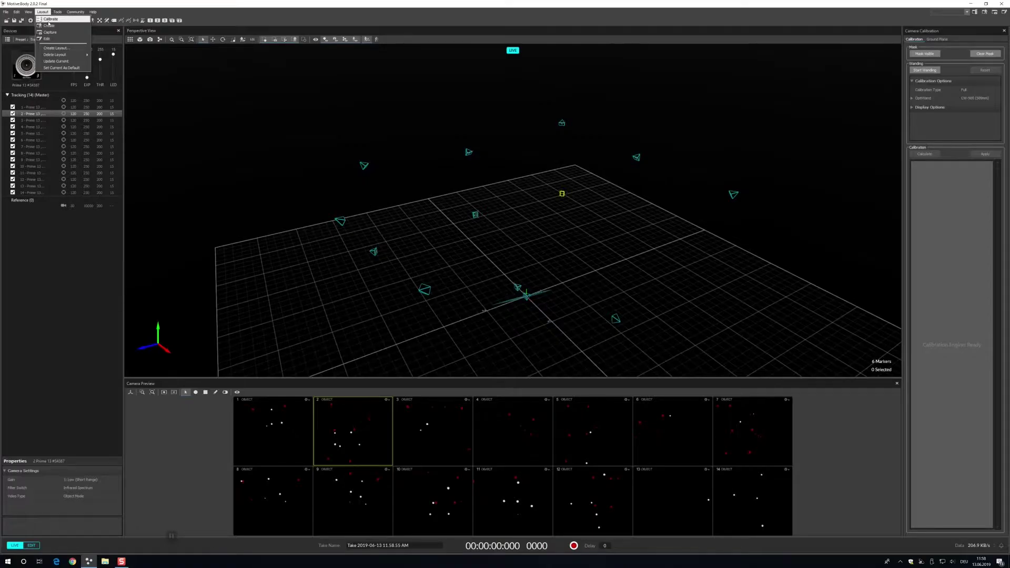
left_click(49, 20)
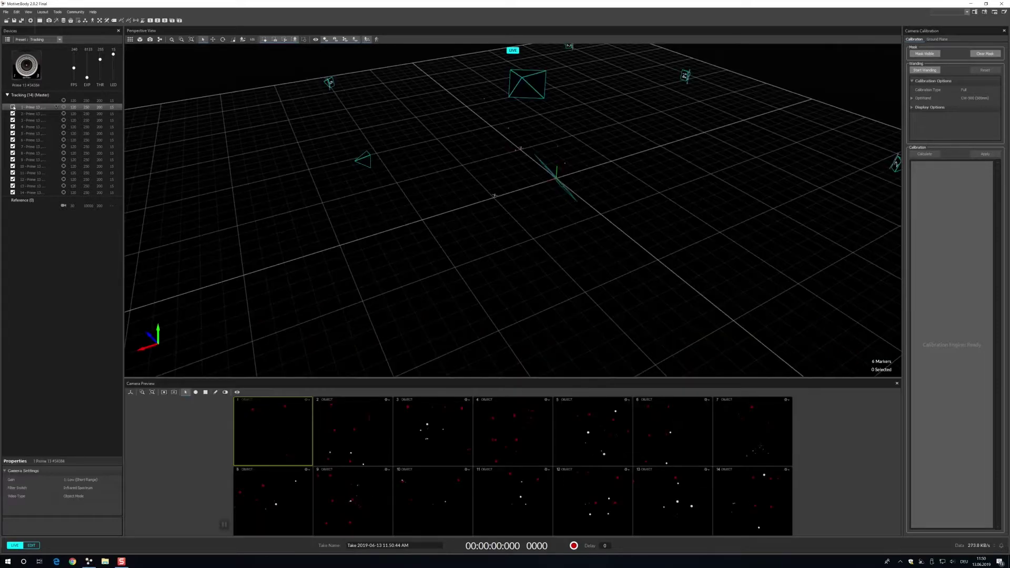
Enable camera 1 again and review the device presets with all tracking cameras selected, leaving them on Tracking
left_click(12, 107)
left_click(30, 95)
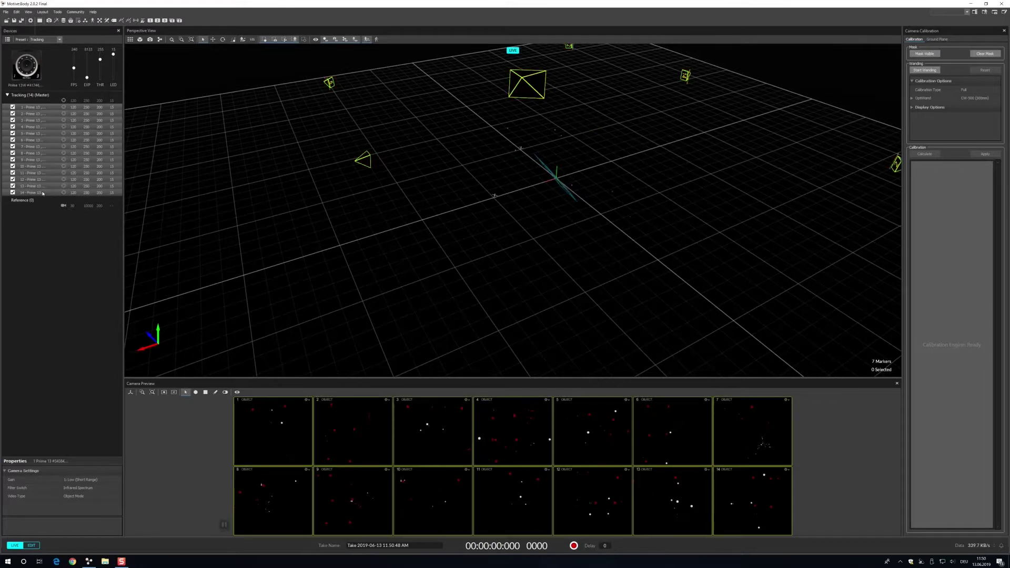
left_click(38, 40)
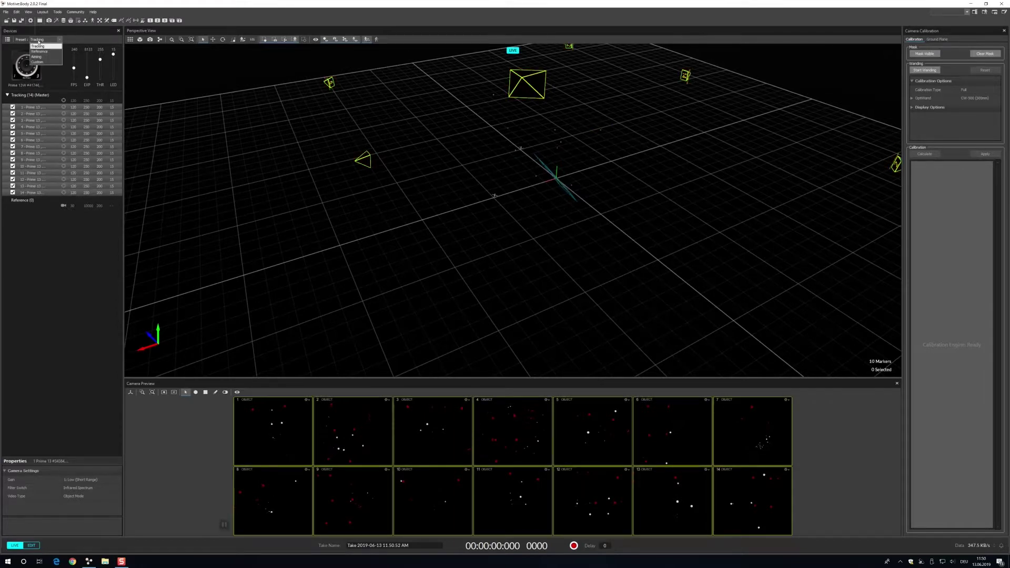
left_click(39, 42)
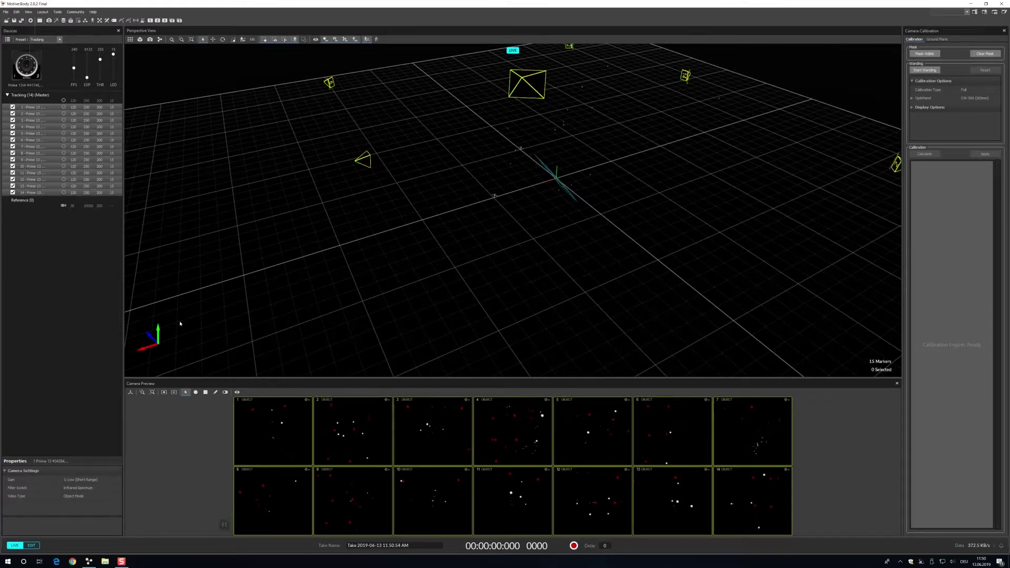
left_click(203, 412)
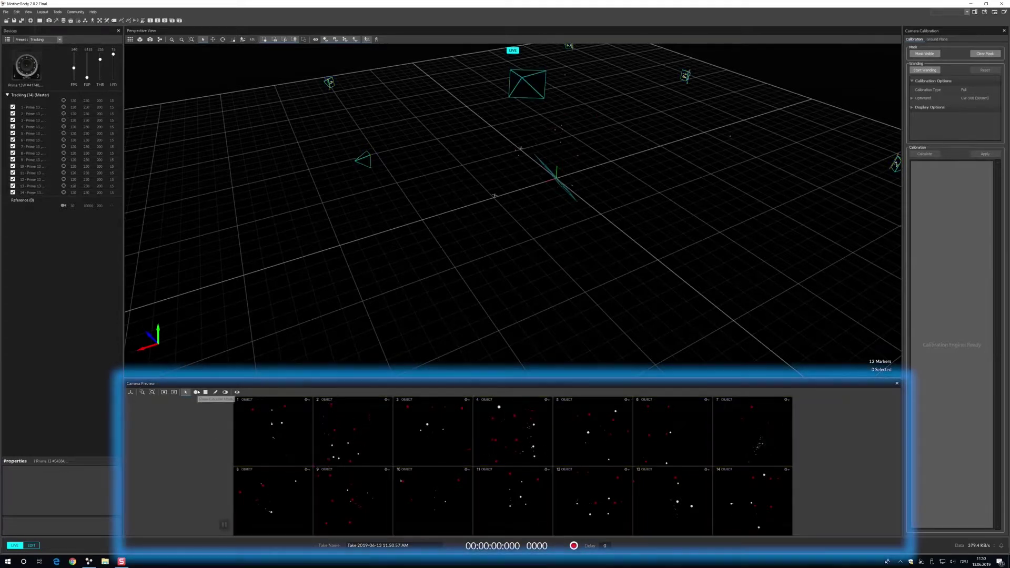
Switch camera 1 to the Aiming preset to preview its grayscale image and return it to the Tracking preset
left_click(32, 108)
left_click(45, 40)
left_click(37, 56)
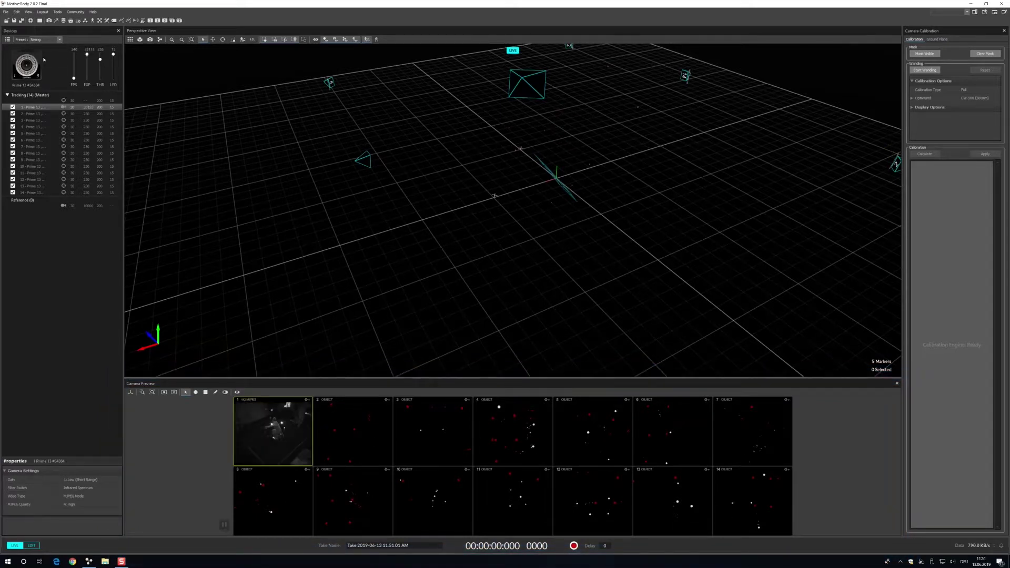
left_click(45, 40)
left_click(37, 46)
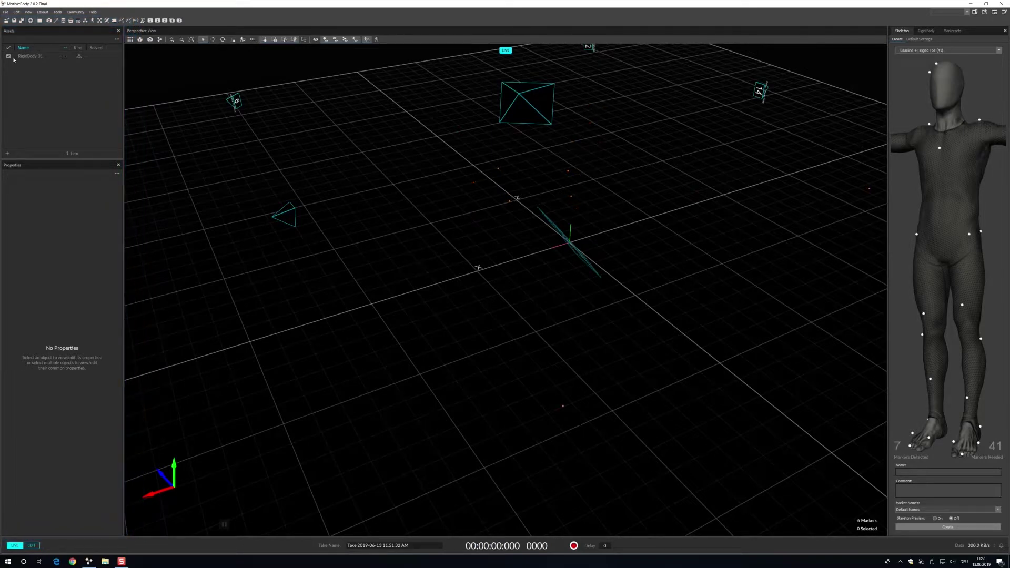
Deactivate the RigidBody 01 asset, look at the capture volume without it, and reactivate it
left_click(8, 57)
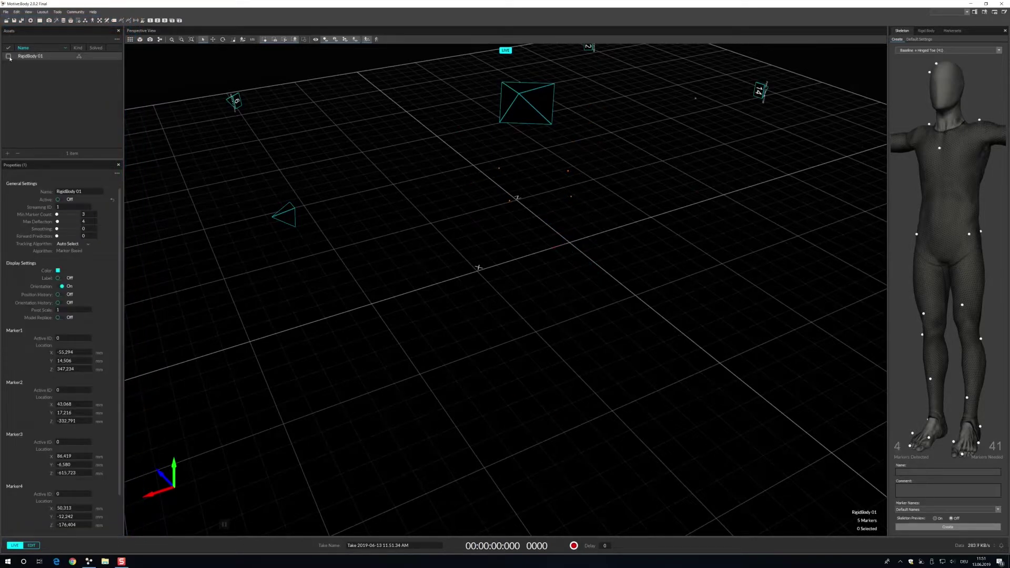
right_click_drag(235, 203, 447, 256)
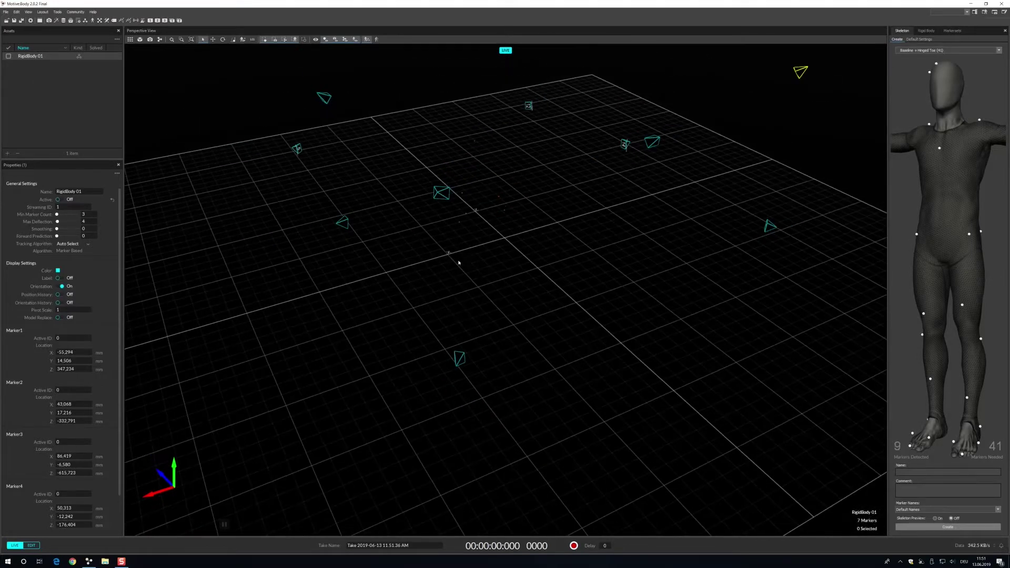
left_click(59, 199)
Examine the asset types that can be created and the marker sets offered for a new skeleton
left_click(8, 153)
key("Escape")
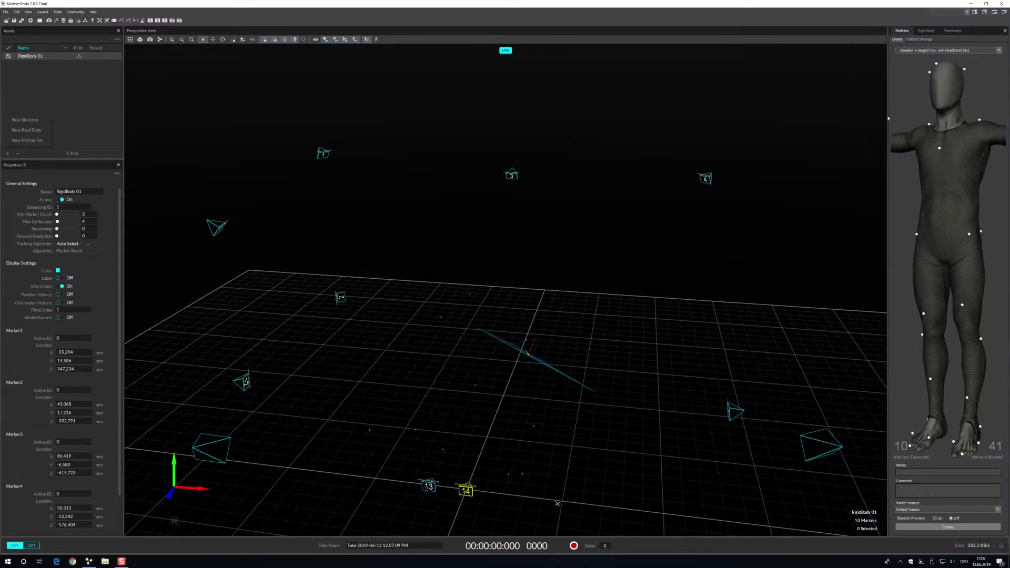
left_click_drag(886, 133, 650, 133)
left_click(708, 50)
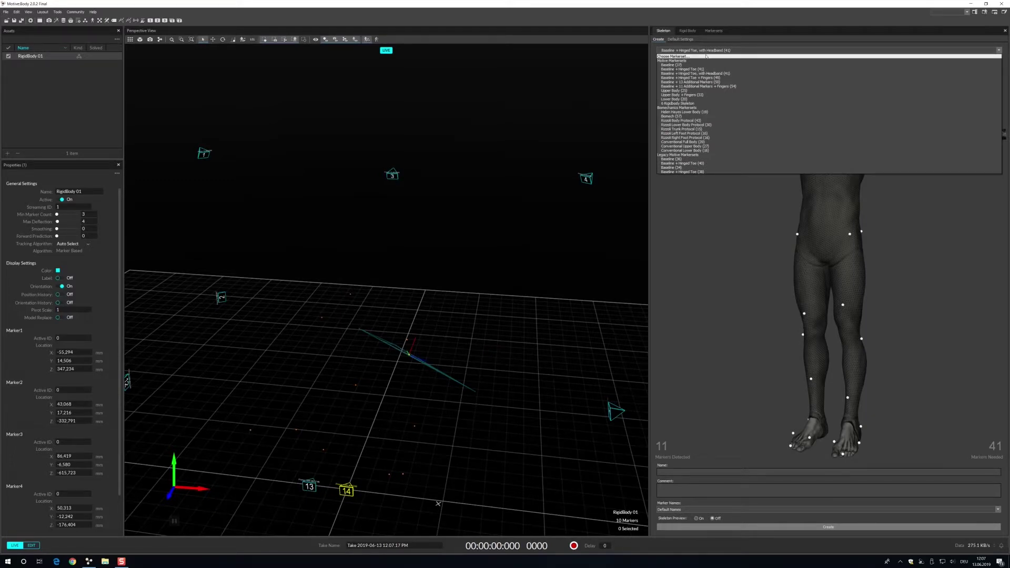
Review the rigid body default settings, real-time info and pivot point editing options for RigidBody 01
left_click(687, 30)
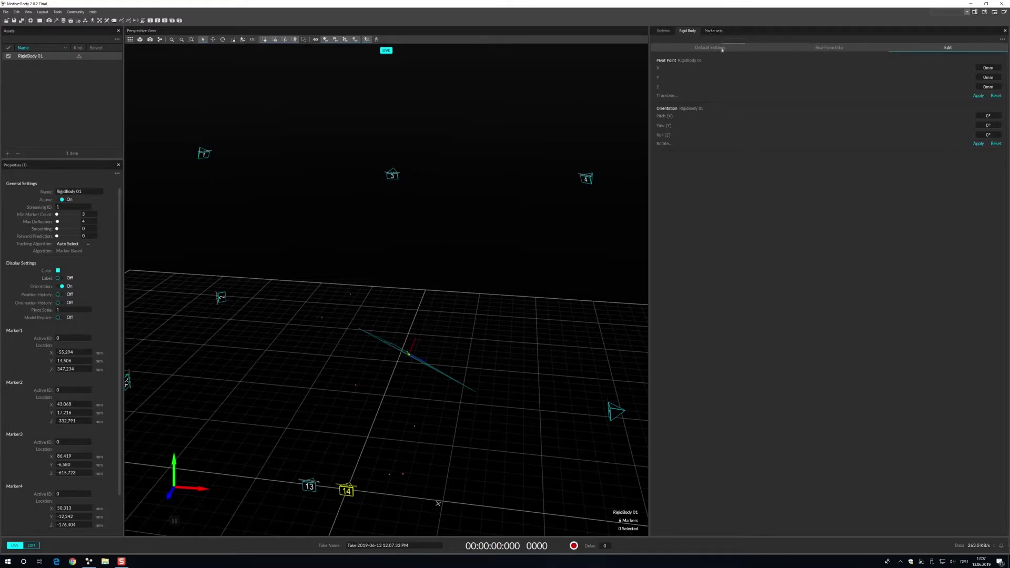
left_click(721, 48)
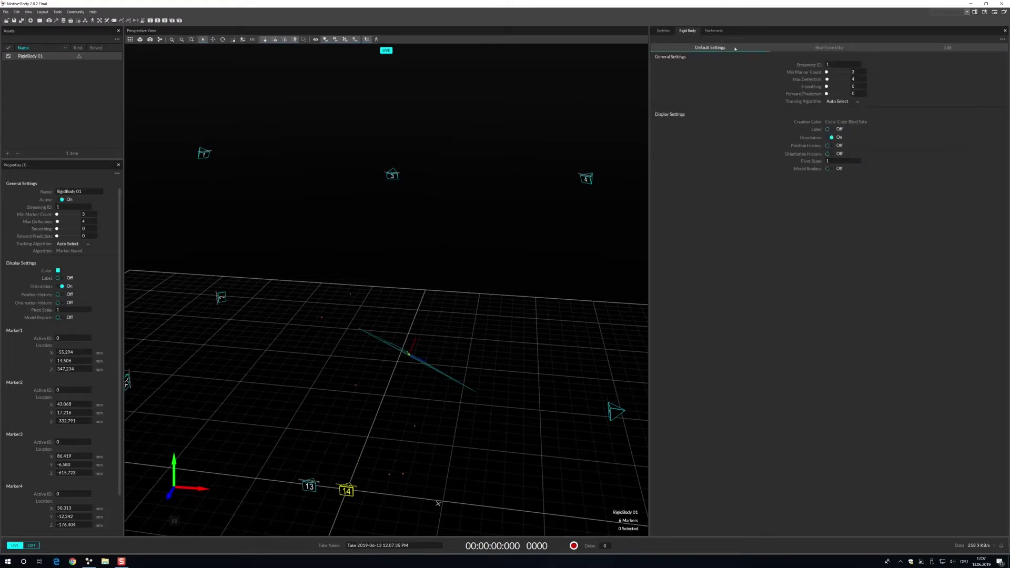
left_click(818, 49)
left_click(949, 47)
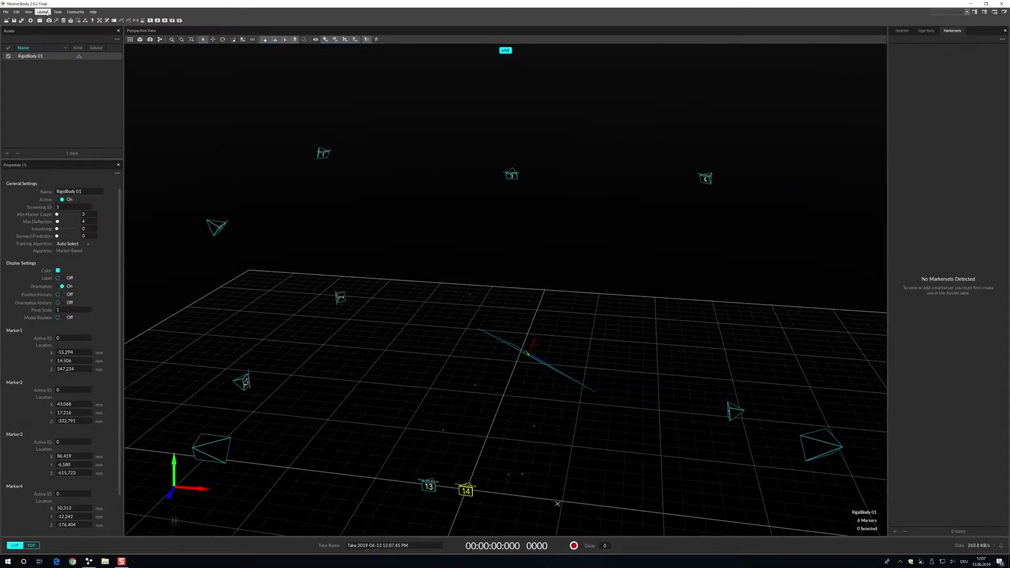
Switch to the Capture layout, view the chooser for adding a session folder, and make 08.05.19 the current session folder
left_click(44, 12)
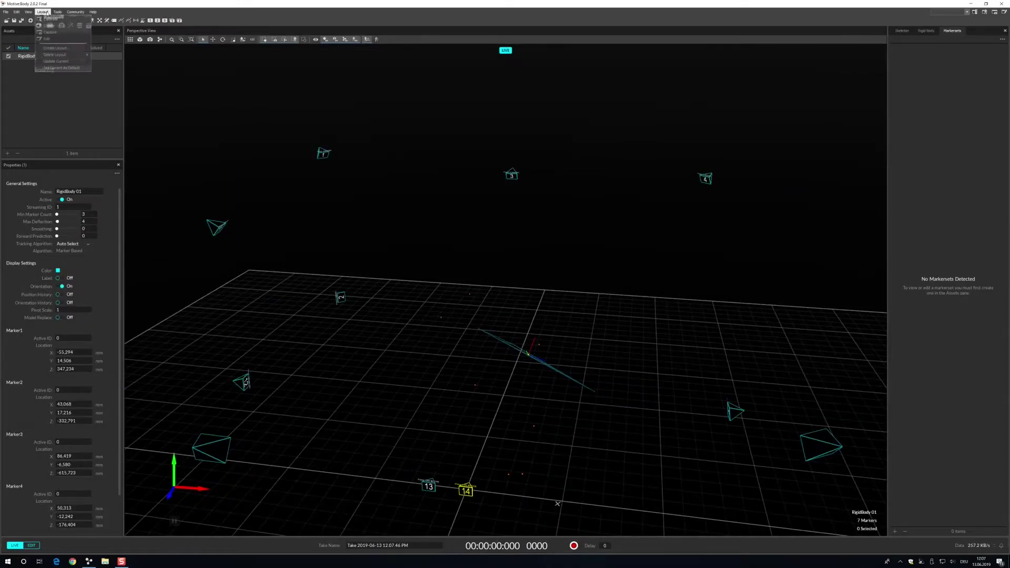
left_click(50, 32)
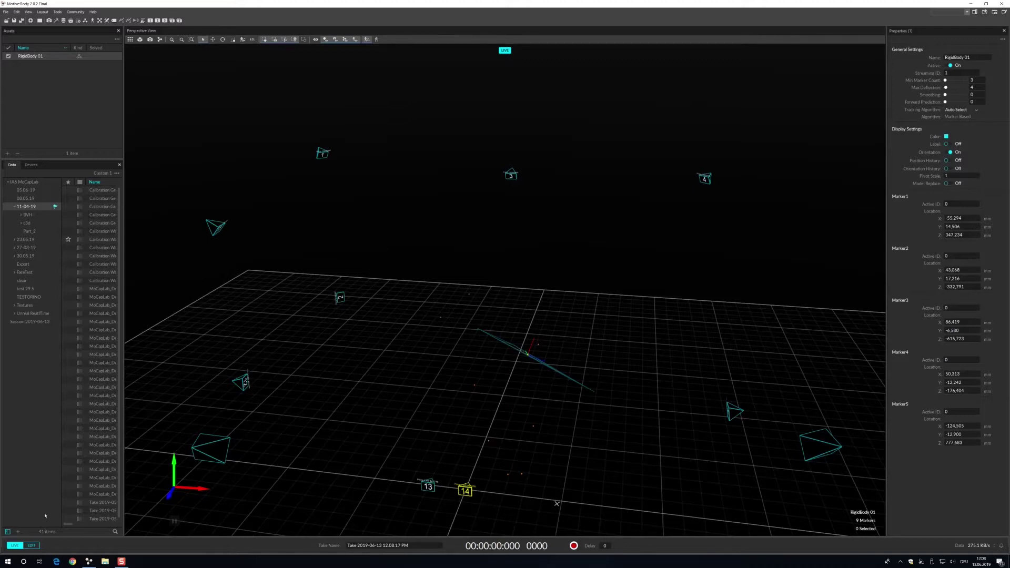
left_click(17, 531)
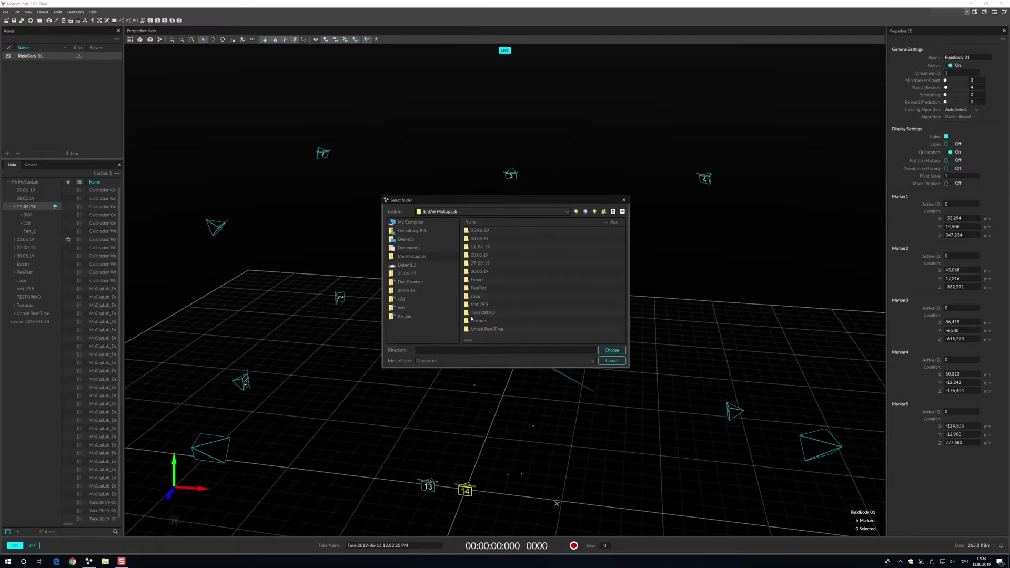
left_click(624, 200)
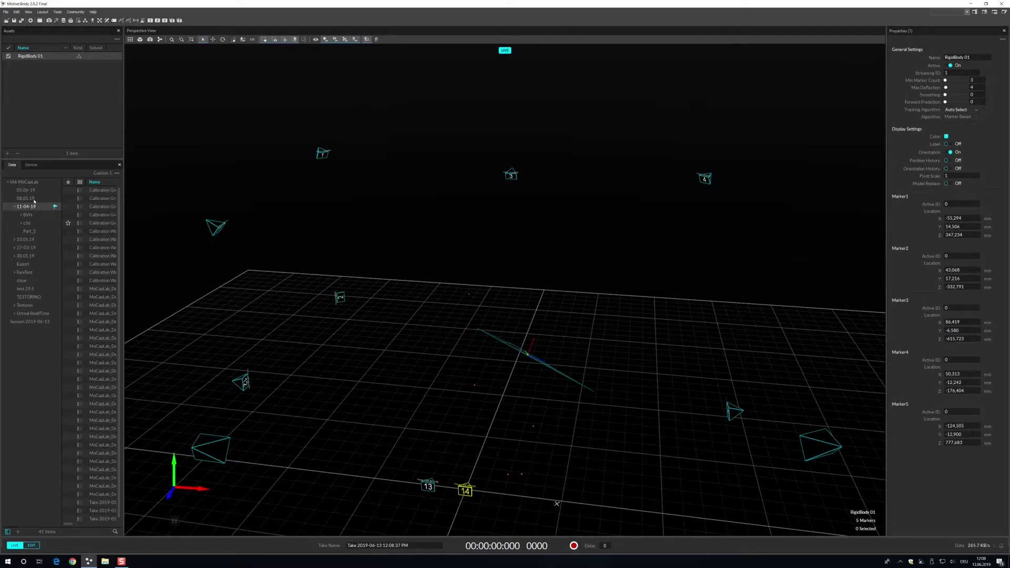
left_click(28, 199)
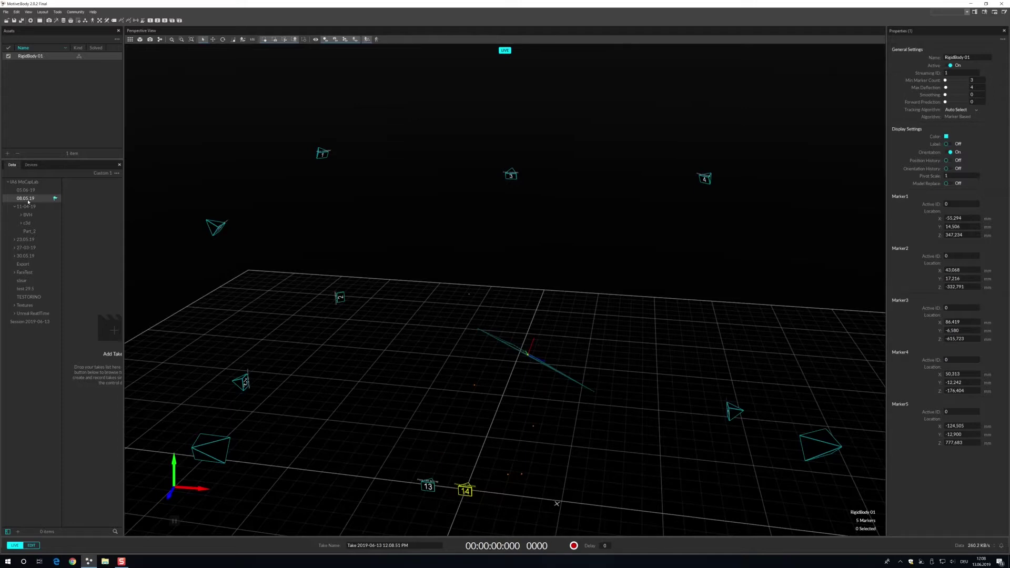
right_click(27, 207)
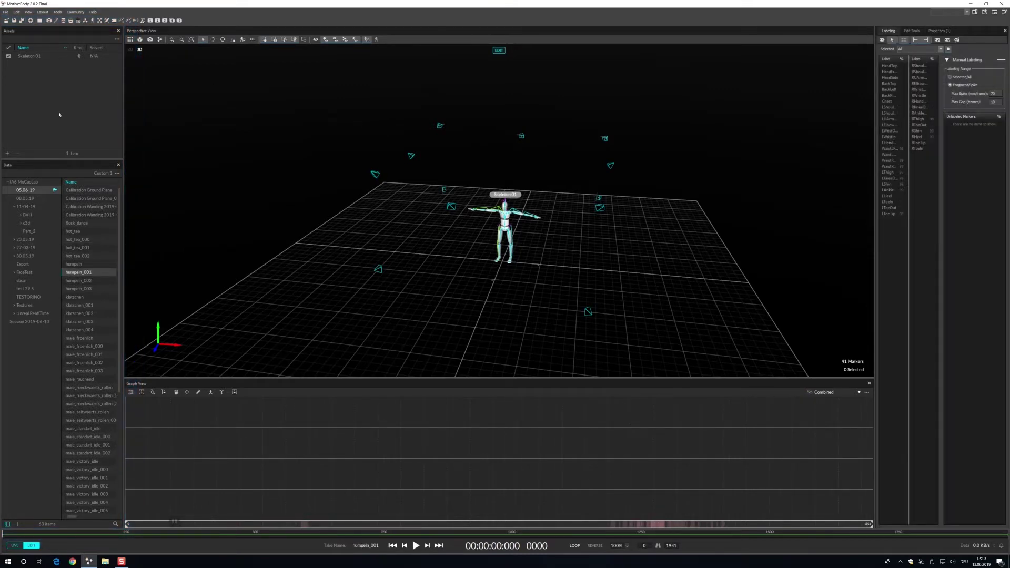
Load the take male_froehlich_000 and review its marker labels, edit tools and take properties in a widened pane
left_click(78, 346)
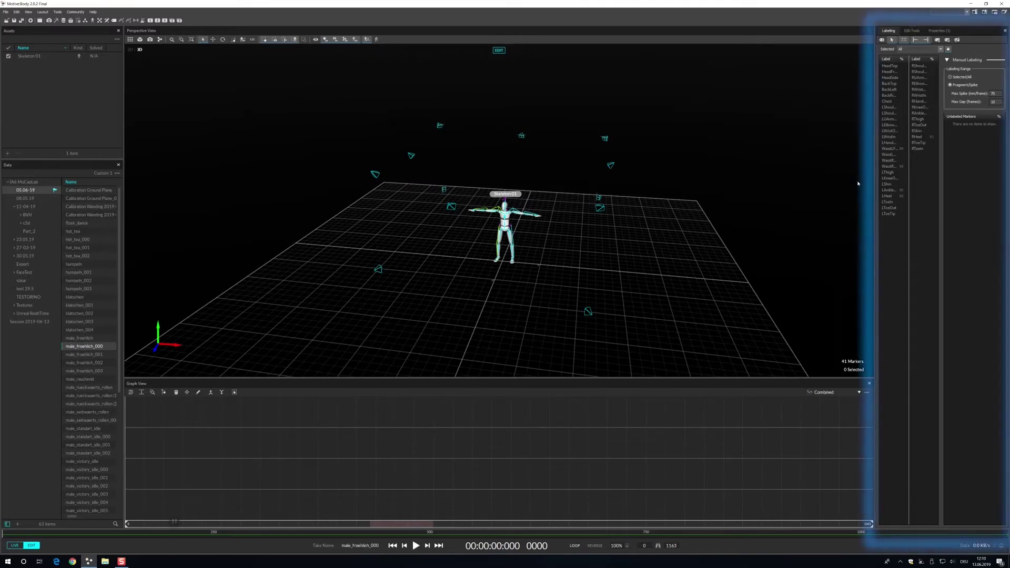
left_click_drag(877, 166, 825, 177)
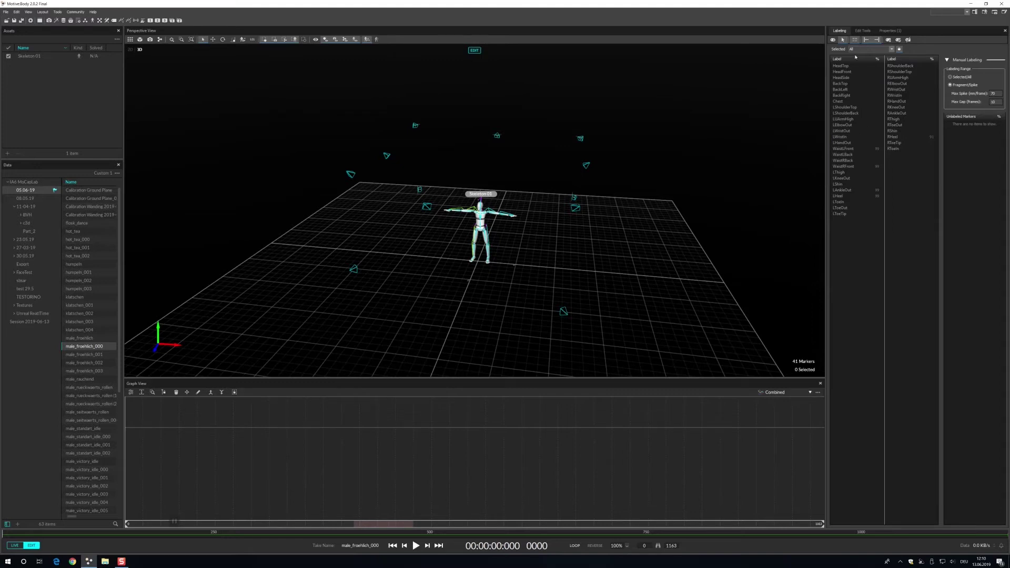
left_click(862, 31)
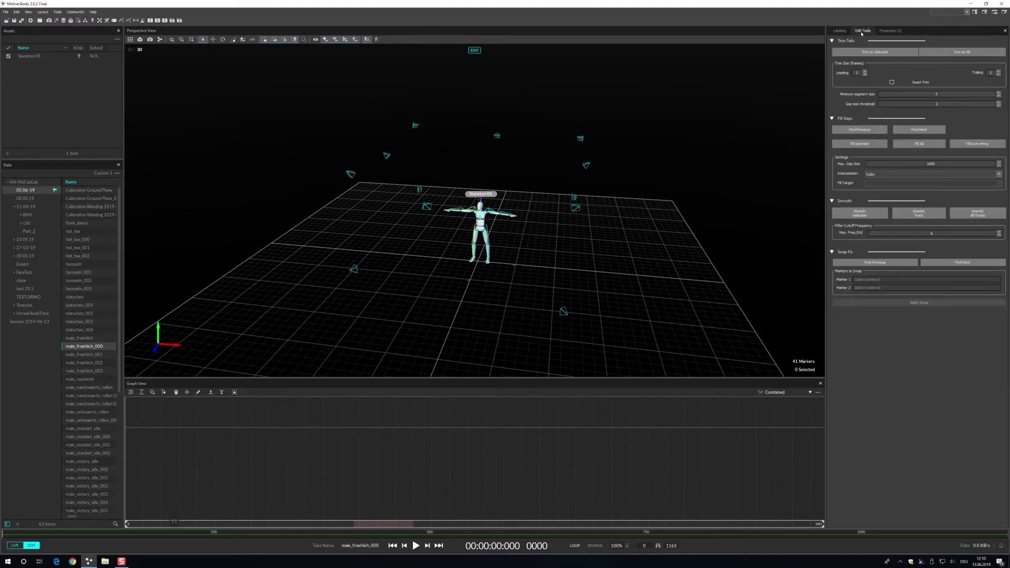
left_click(889, 31)
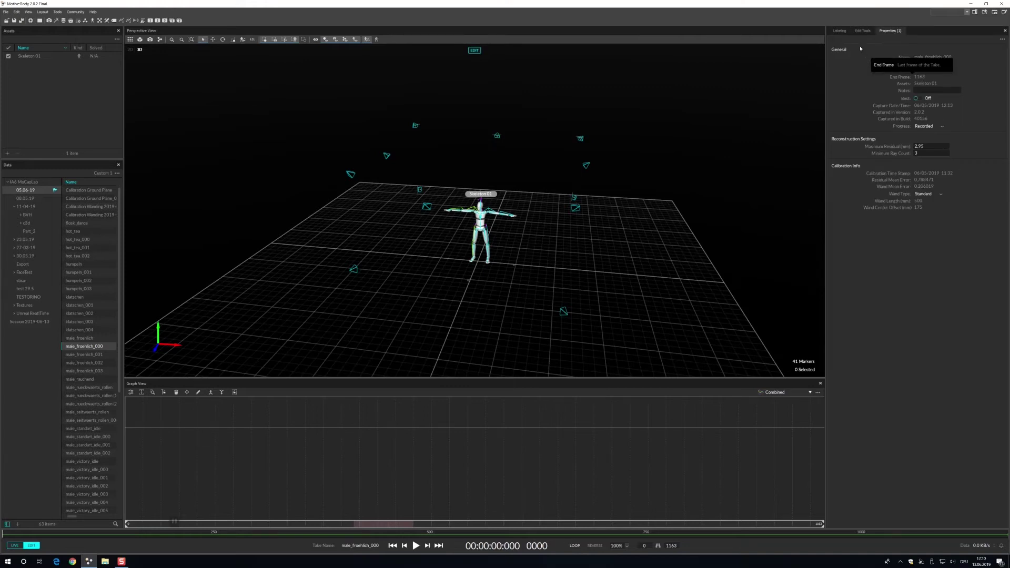
left_click(840, 31)
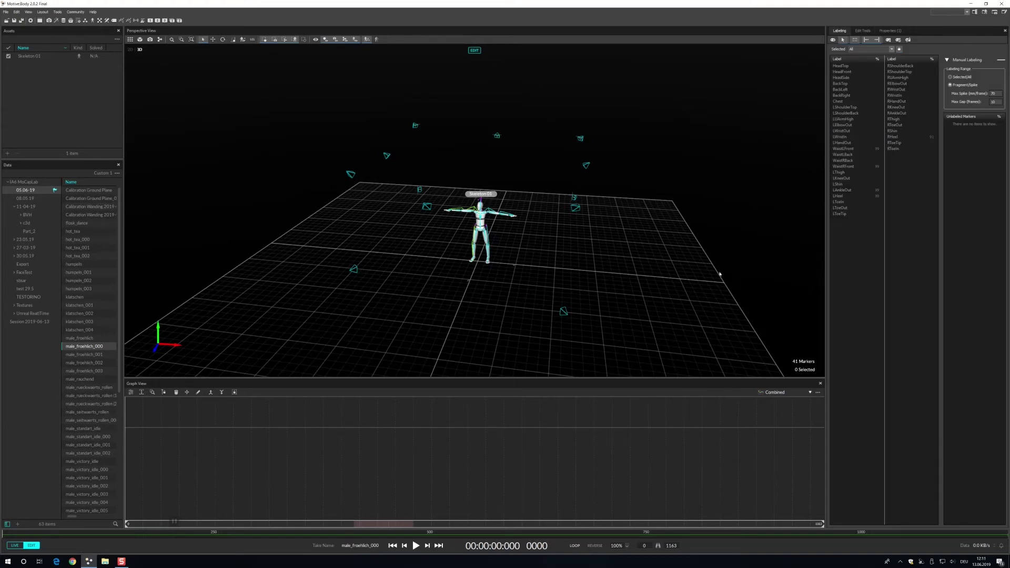
Graph the LUArmHigh marker's trajectory and play the take, pausing at about frame 837
left_click(843, 120)
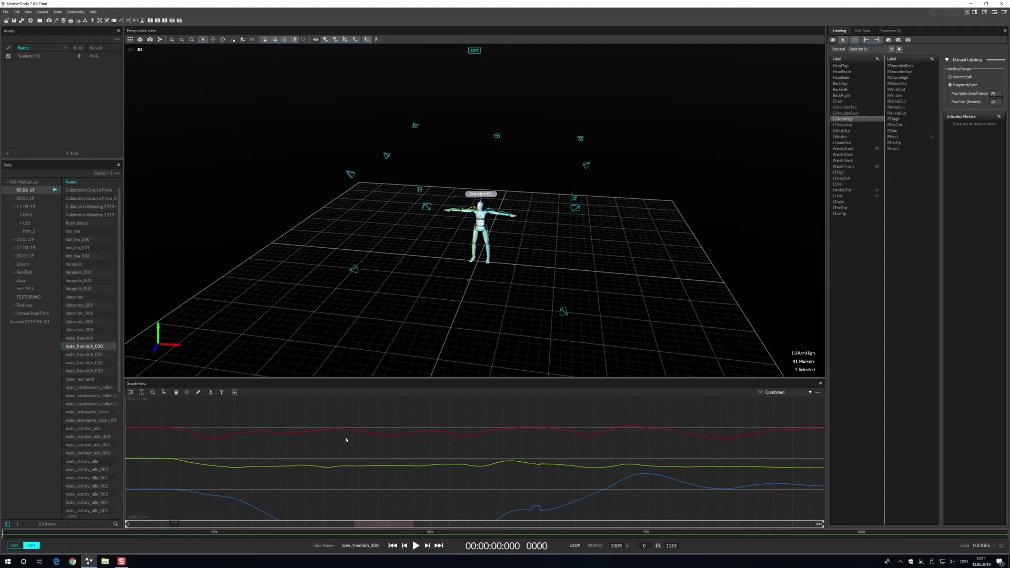
left_click(416, 546)
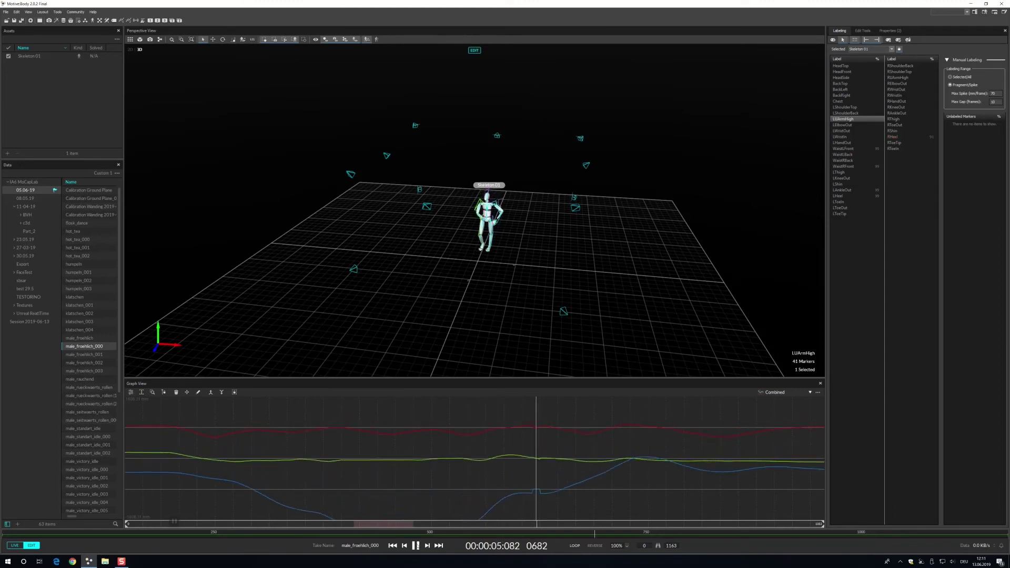
left_click(415, 546)
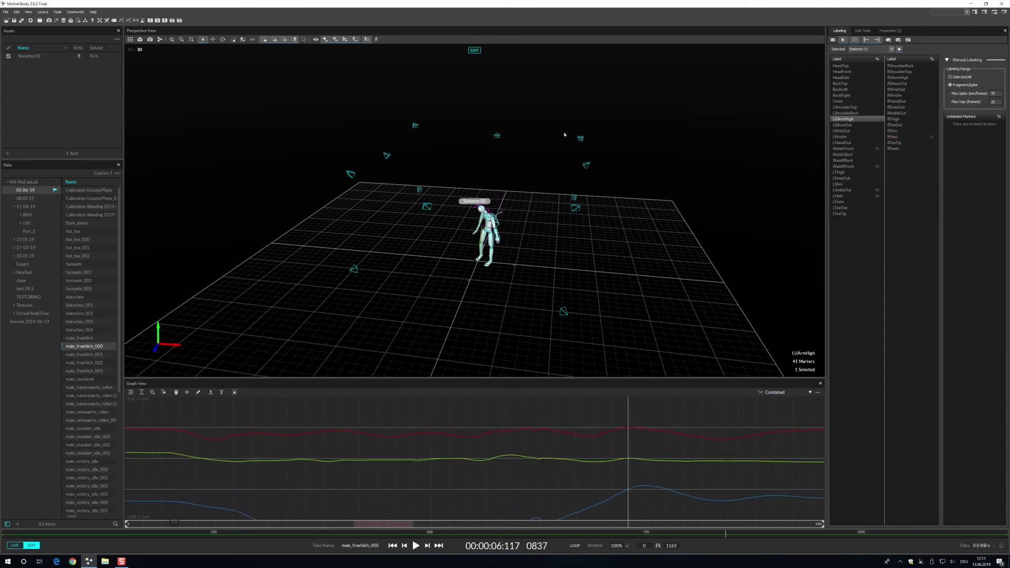